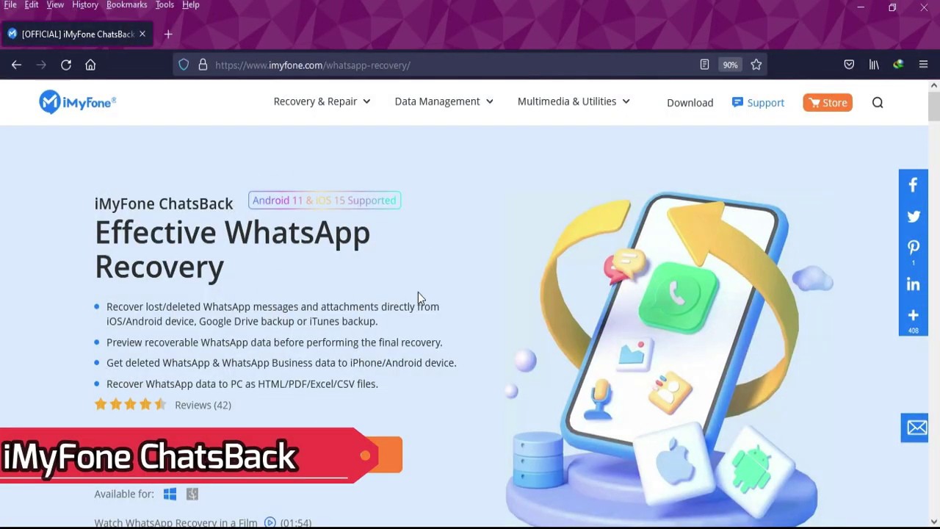
- Scroll down the ChatsBack product page to review its features
scroll(2, 123, down, 10)
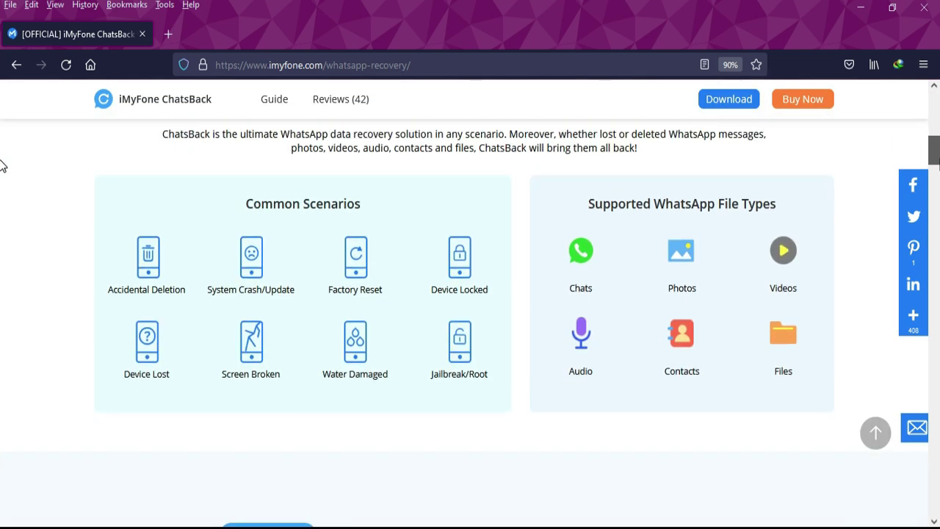
scroll(2, 166, down, 5)
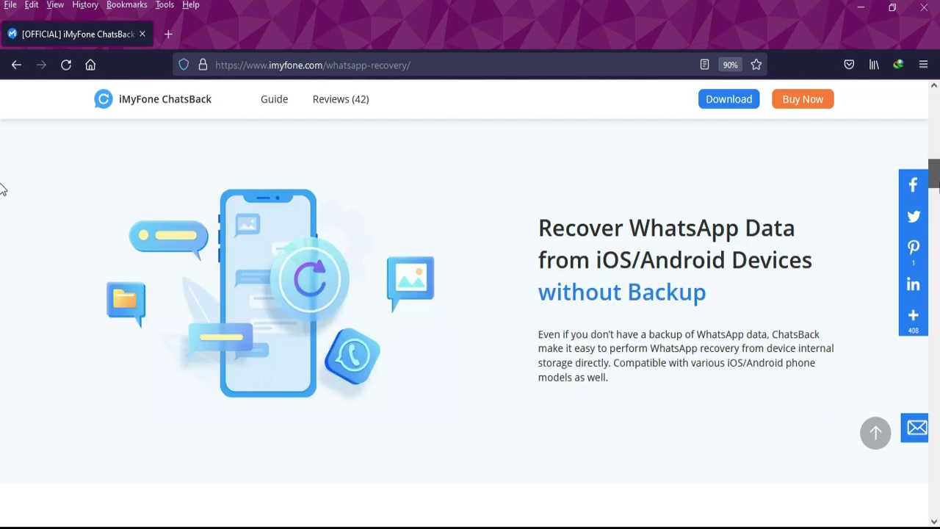
scroll(2, 190, down, 6)
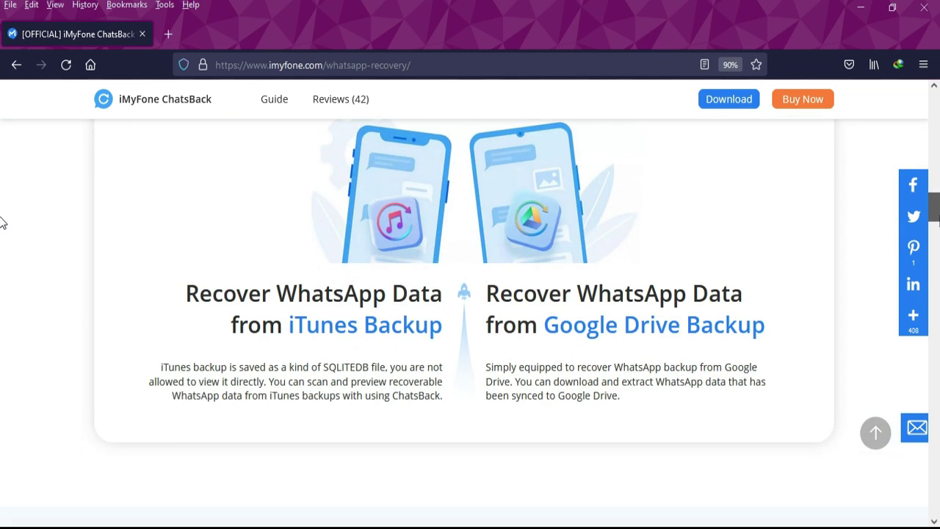
scroll(2, 223, down, 5)
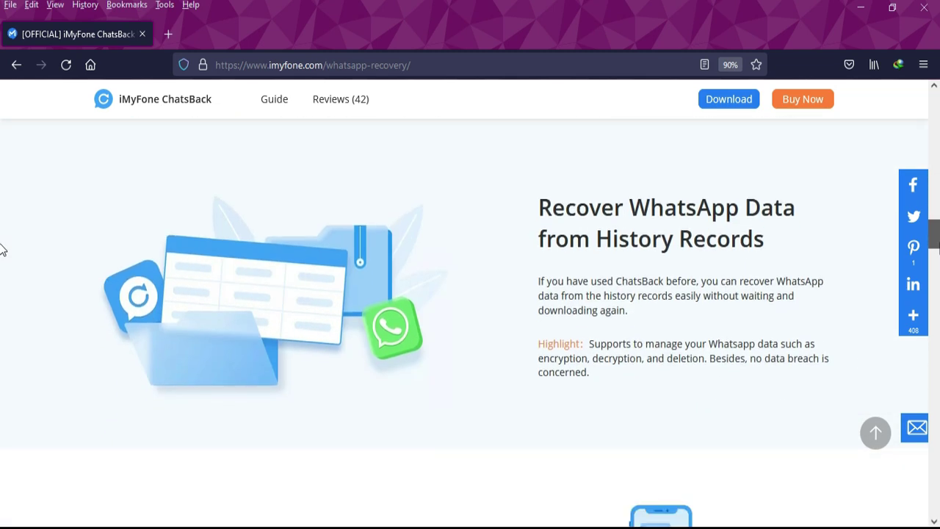
scroll(2, 250, down, 7)
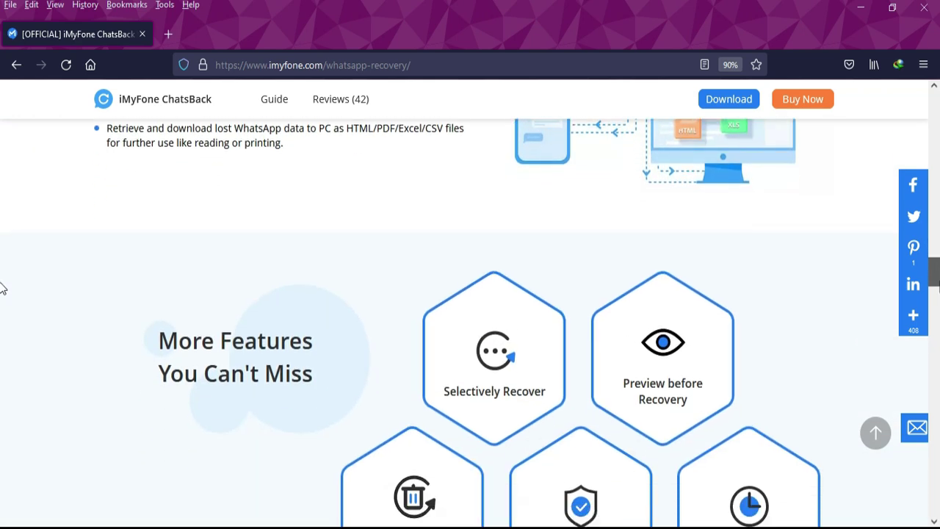
scroll(2, 289, down, 8)
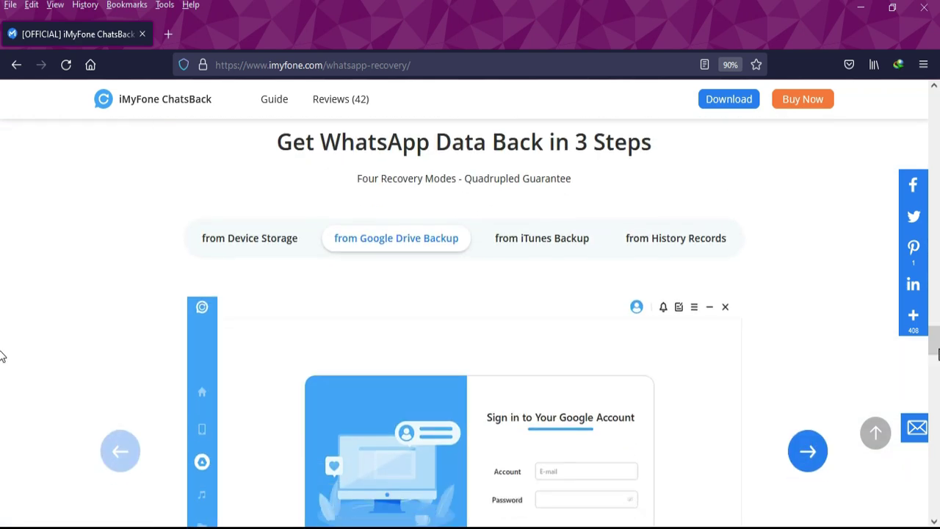
- Compare the Google Drive, iTunes and History Records recovery steps on the page
click(375, 242)
click(507, 238)
click(688, 243)
- Return to the top of the page and start installing ChatsBack on the PC
scroll(614, 240, down, 3)
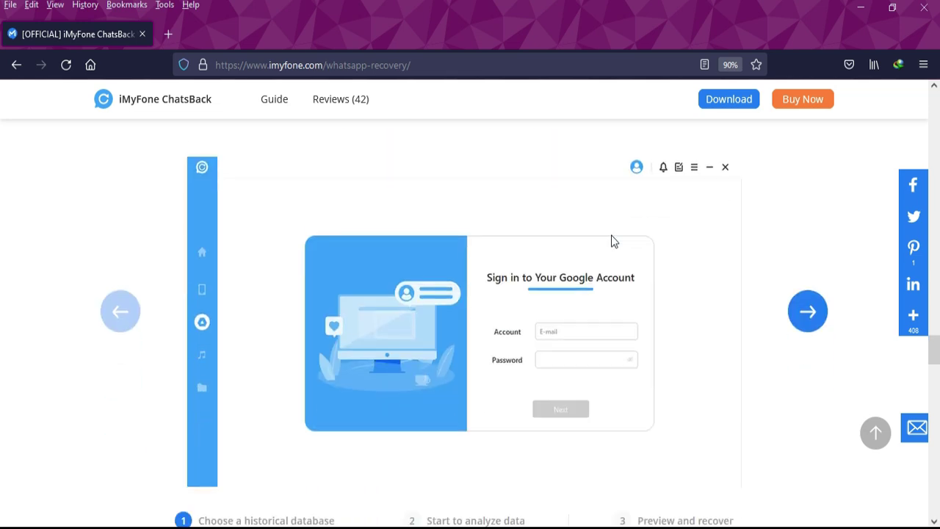
scroll(2, 335, down, 10)
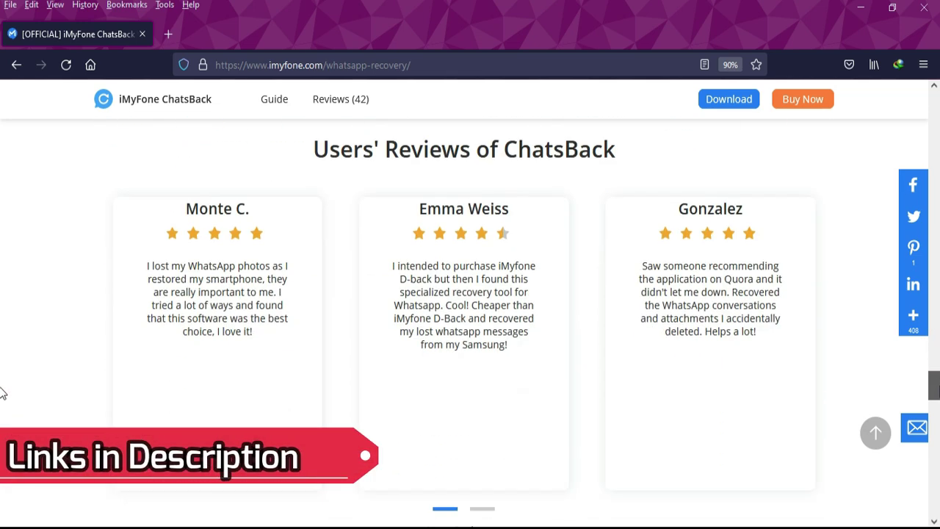
scroll(3, 353, up, 16)
scroll(2, 297, up, 15)
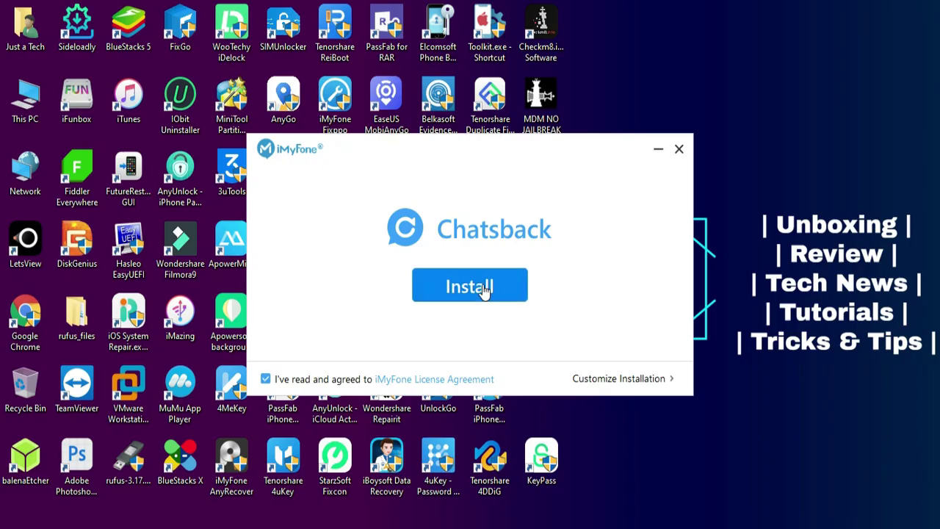
click(482, 290)
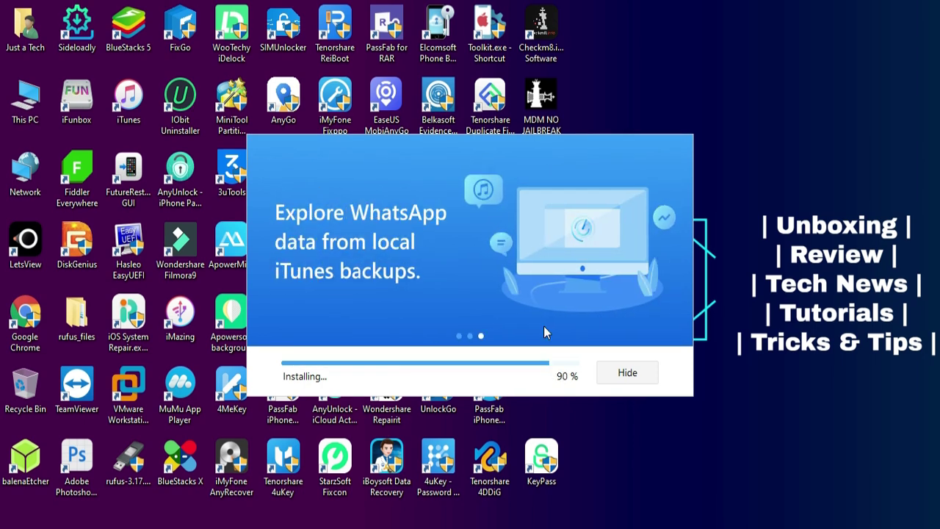
- Launch ChatsBack after installation and preview the Device Storage recovery option
click(462, 287)
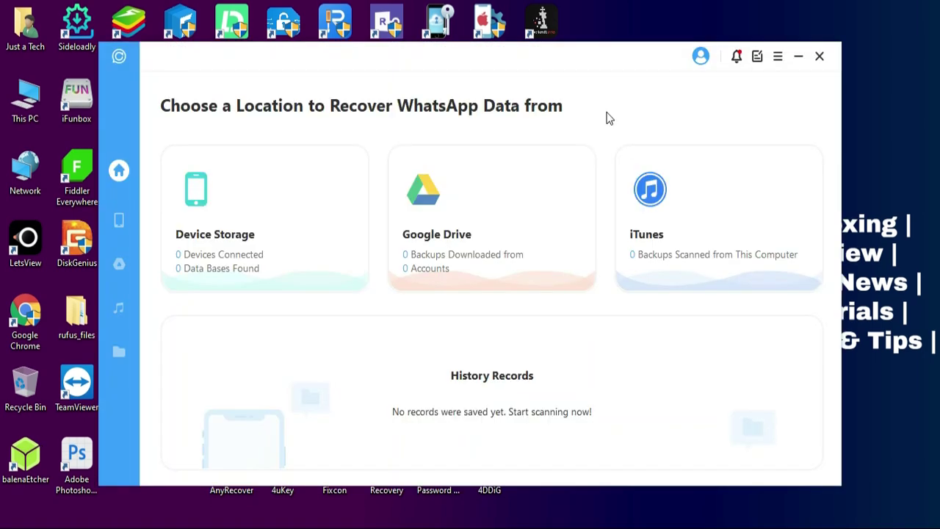
click(246, 212)
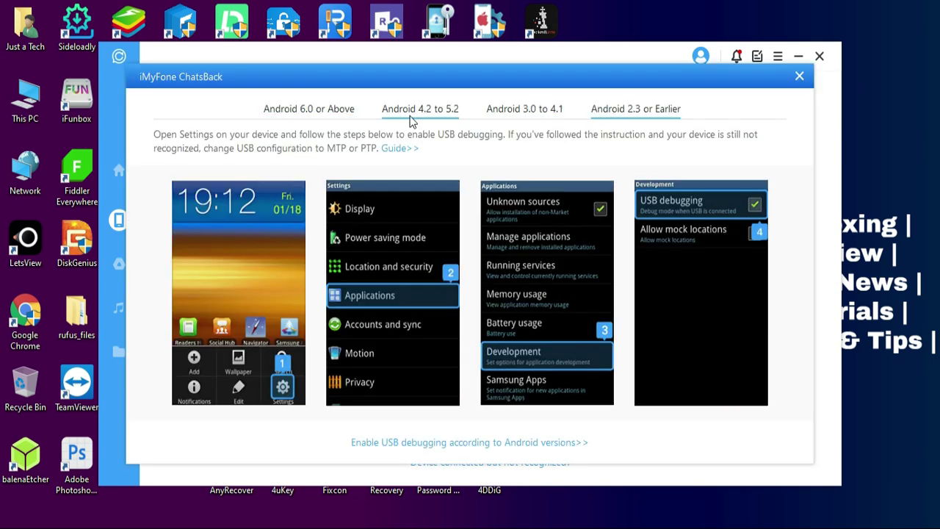
click(118, 173)
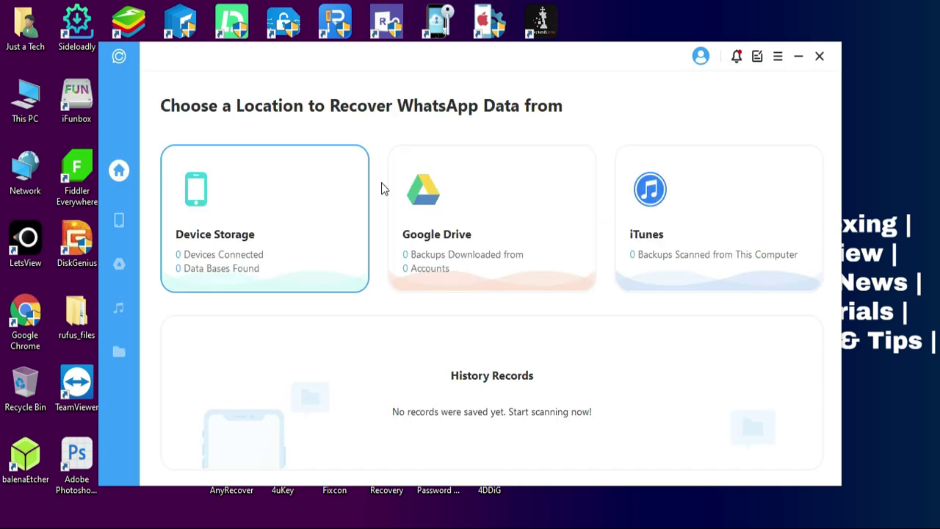
- Look at the Google Drive sign-in and the iTunes backup recovery screens
click(476, 252)
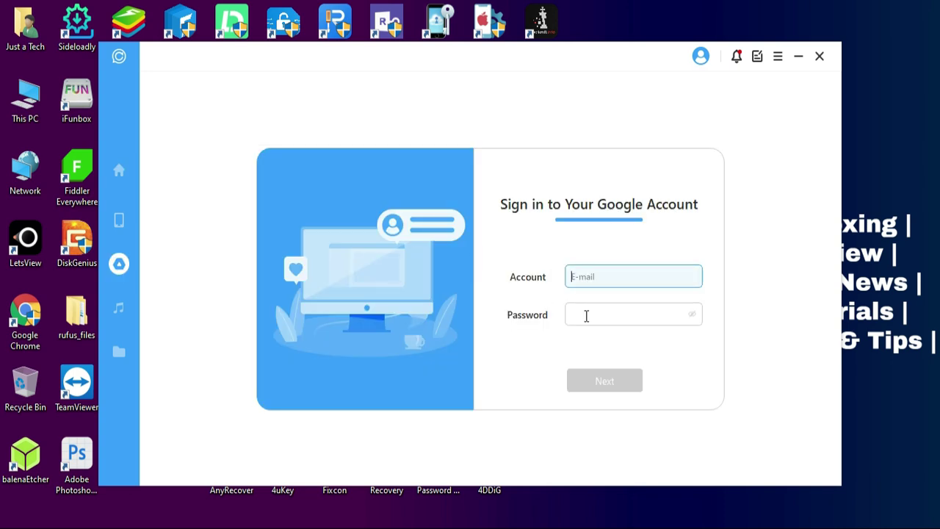
click(586, 316)
click(121, 176)
click(671, 242)
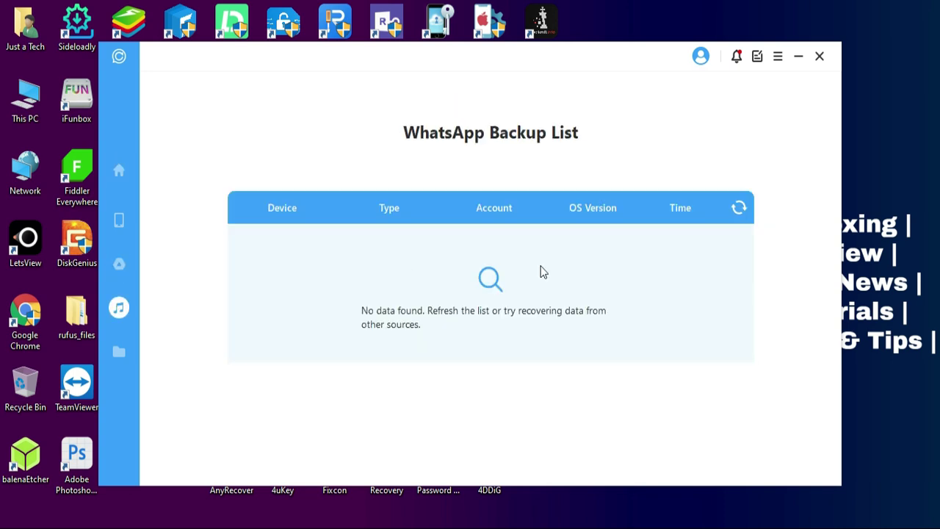
click(116, 174)
- Check the History Records databases, return home and shift the window left
click(119, 351)
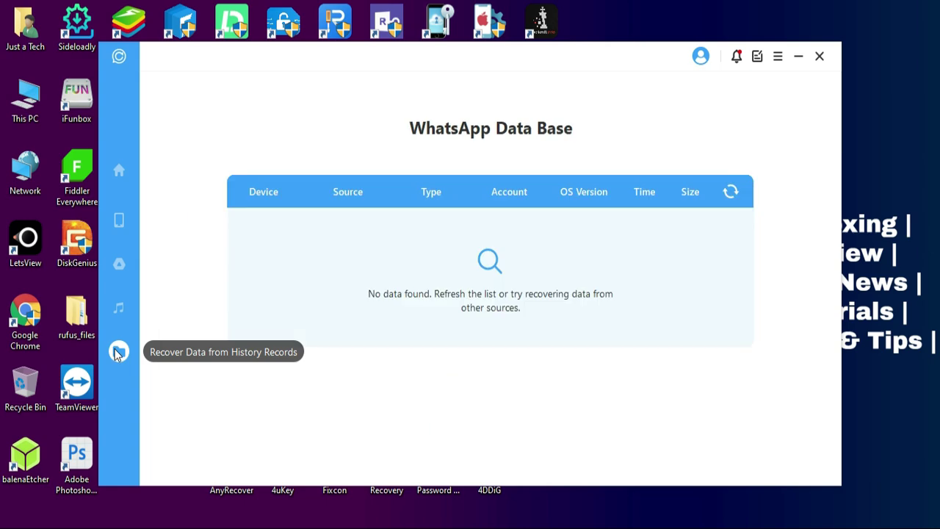
click(123, 169)
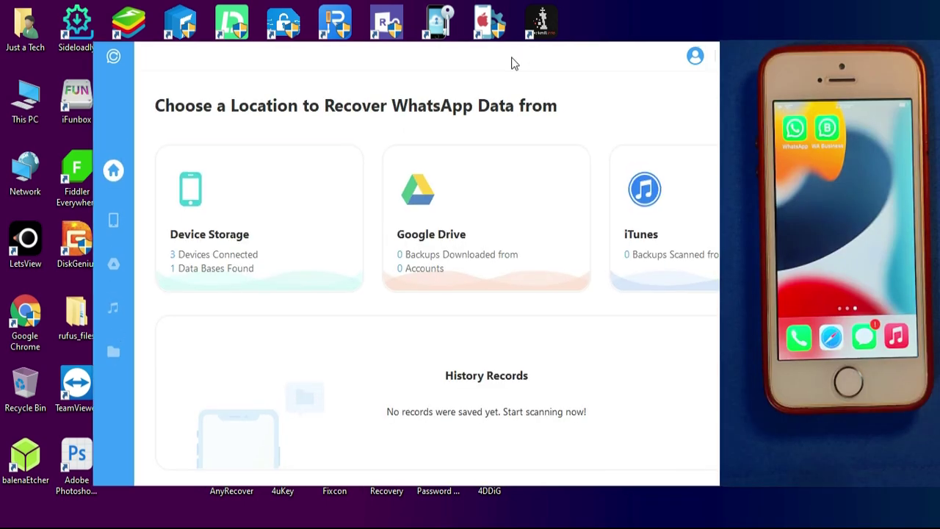
drag(515, 64, 428, 65)
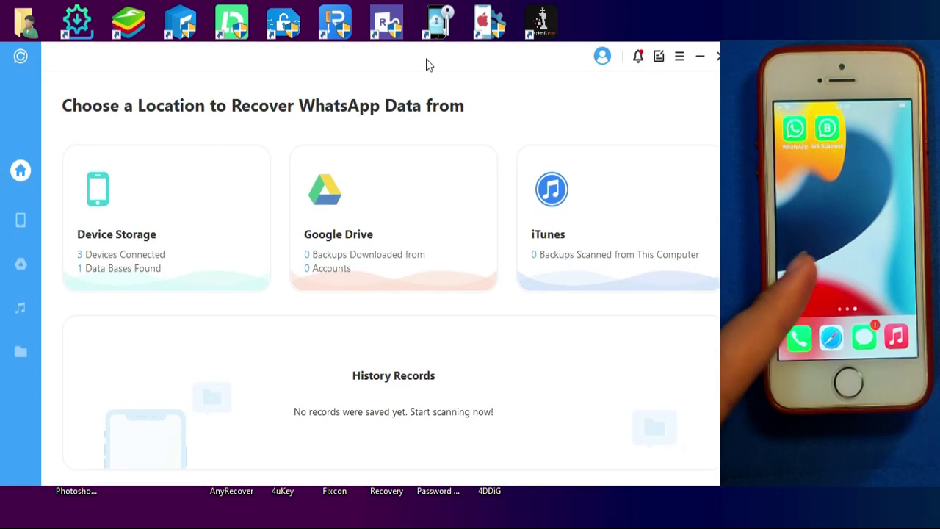
- Scan the connected iPhone's device storage for WhatsApp Messenger data
click(108, 229)
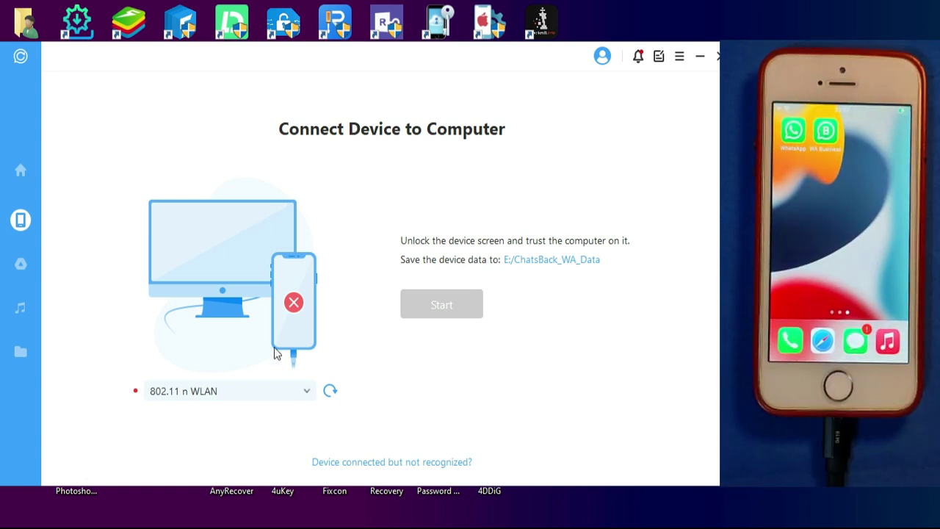
click(257, 392)
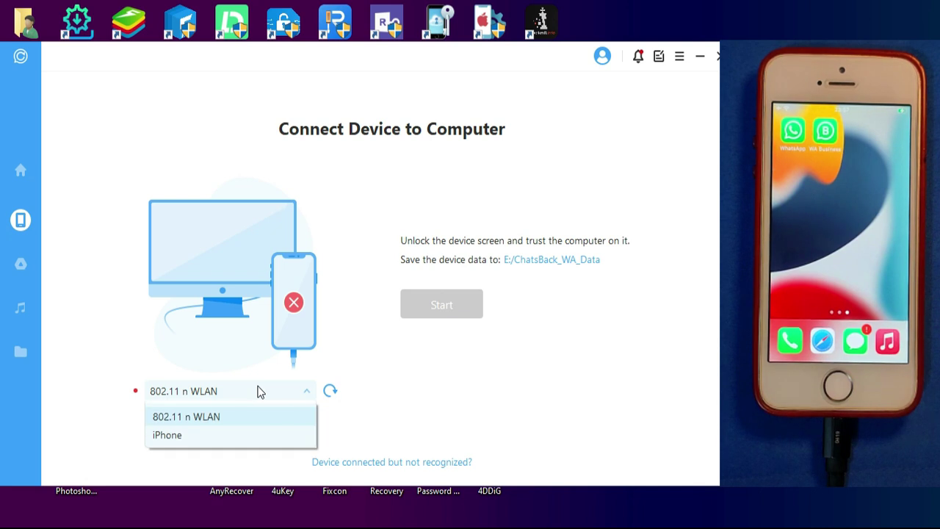
click(178, 437)
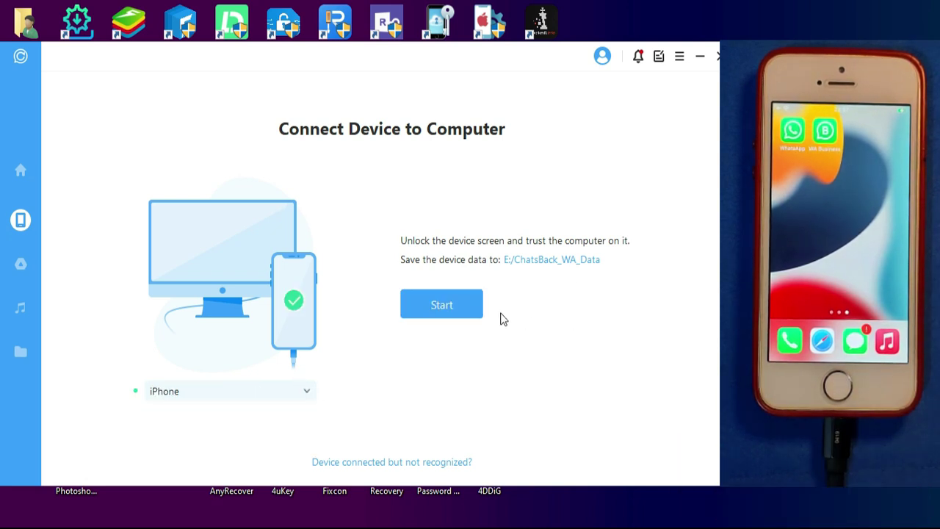
click(449, 303)
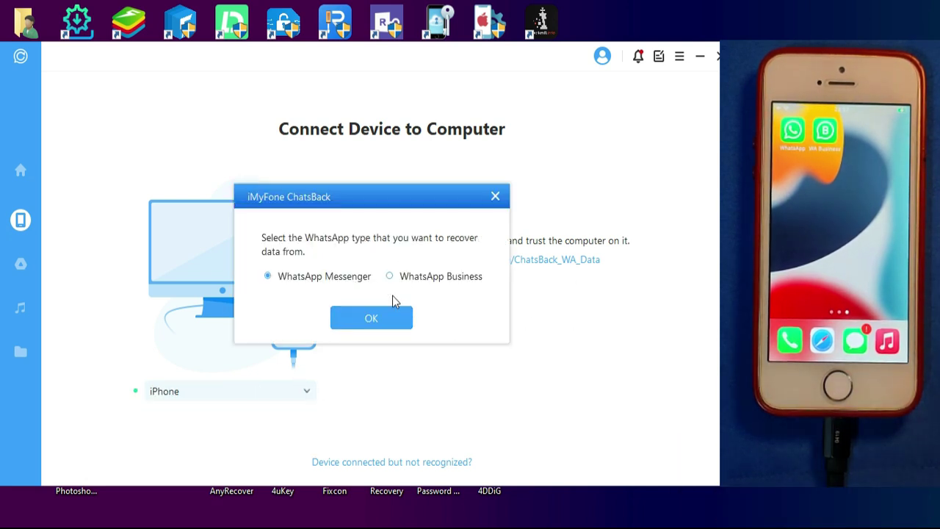
click(353, 318)
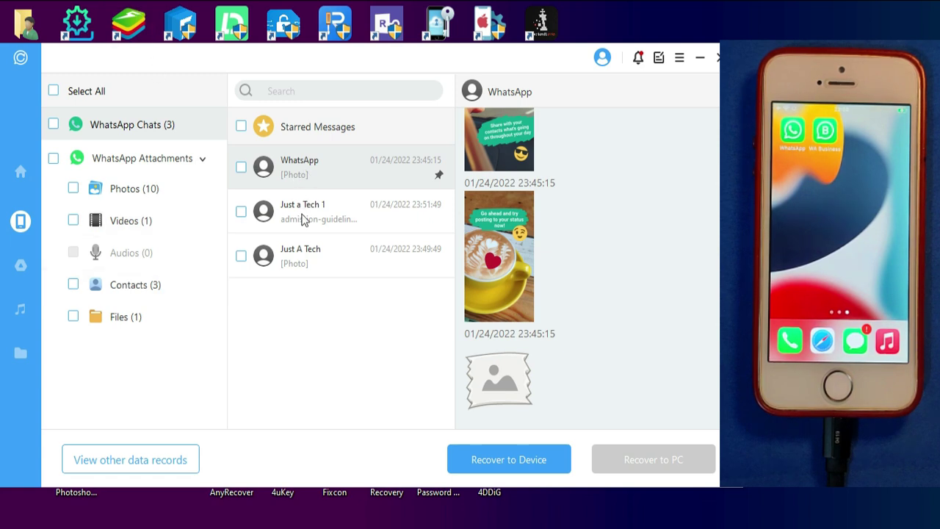
- Read through the second and third recovered chats' messages
click(319, 203)
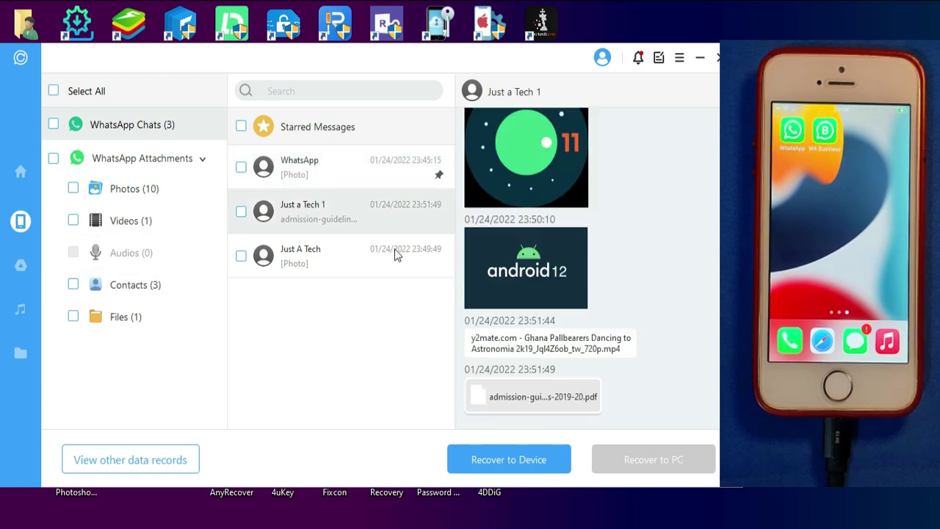
scroll(546, 312, up, 3)
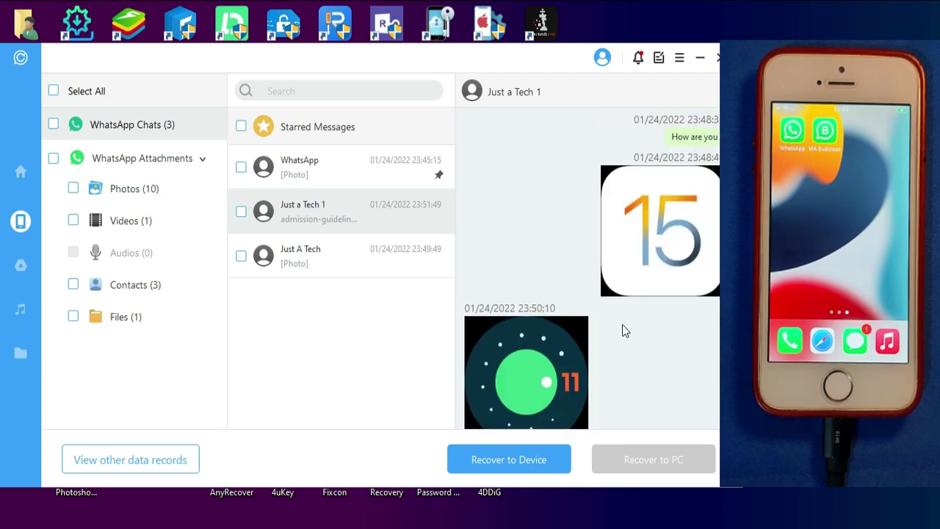
scroll(639, 248, down, 3)
scroll(638, 242, up, 2)
scroll(638, 242, down, 3)
click(342, 257)
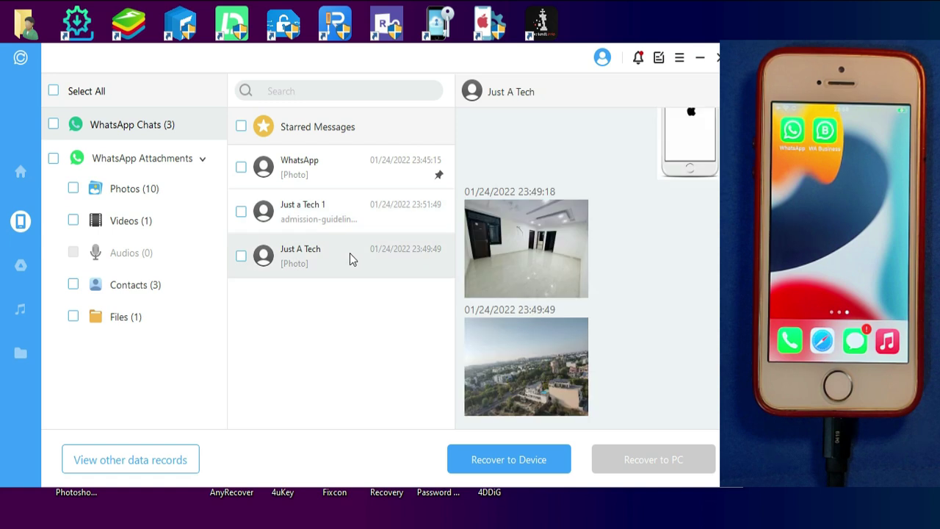
scroll(637, 213, up, 2)
scroll(658, 204, down, 2)
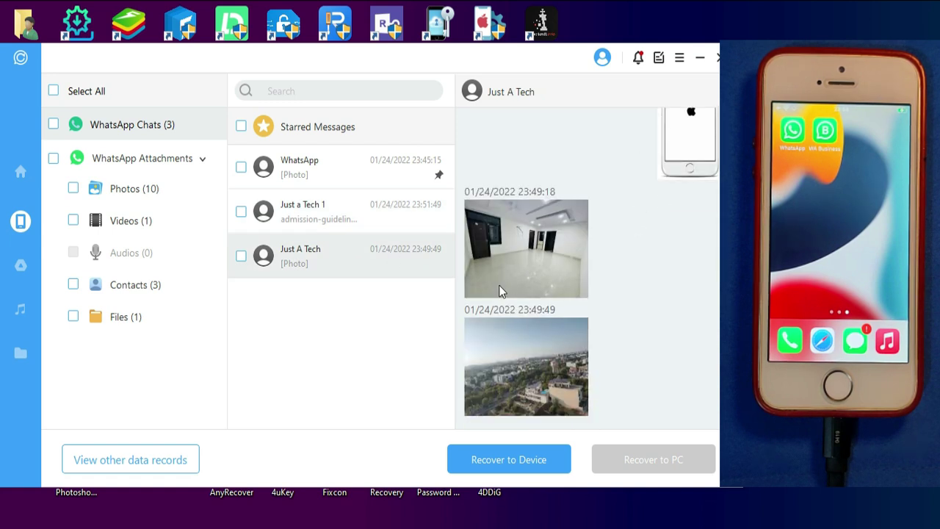
- Preview recovered photos, videos, contacts, files and starred messages, then select all data
click(154, 190)
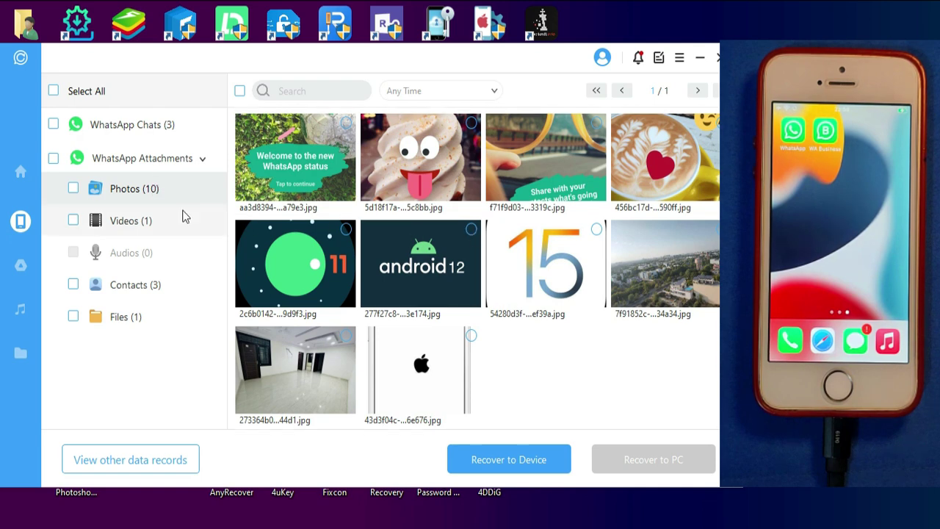
click(157, 218)
click(139, 298)
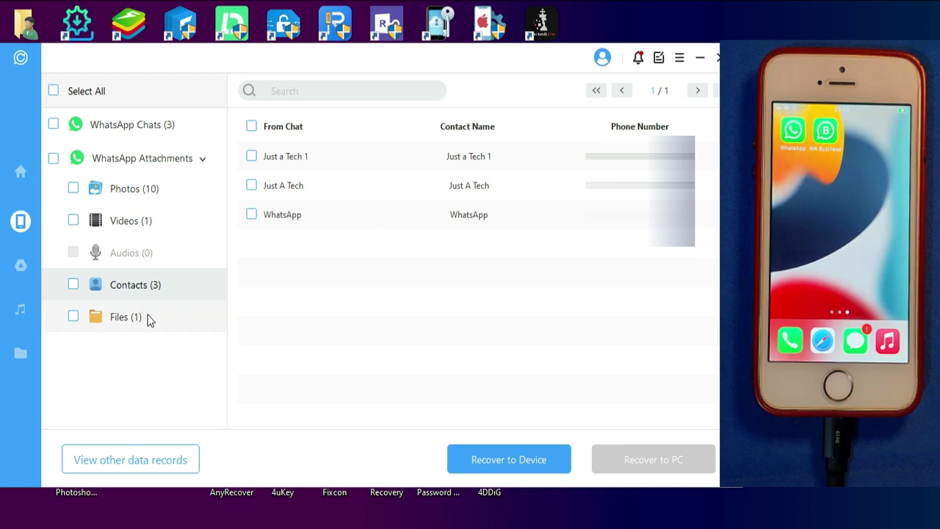
click(148, 316)
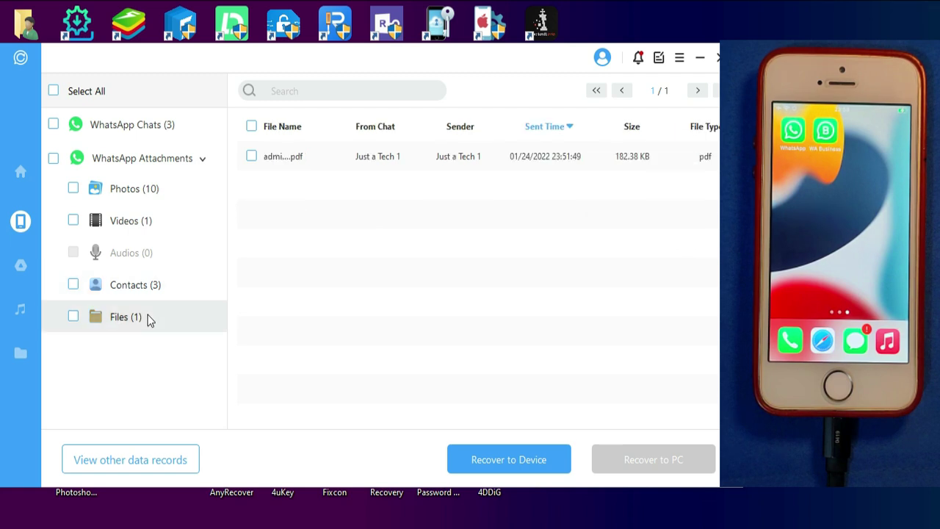
click(153, 134)
click(264, 127)
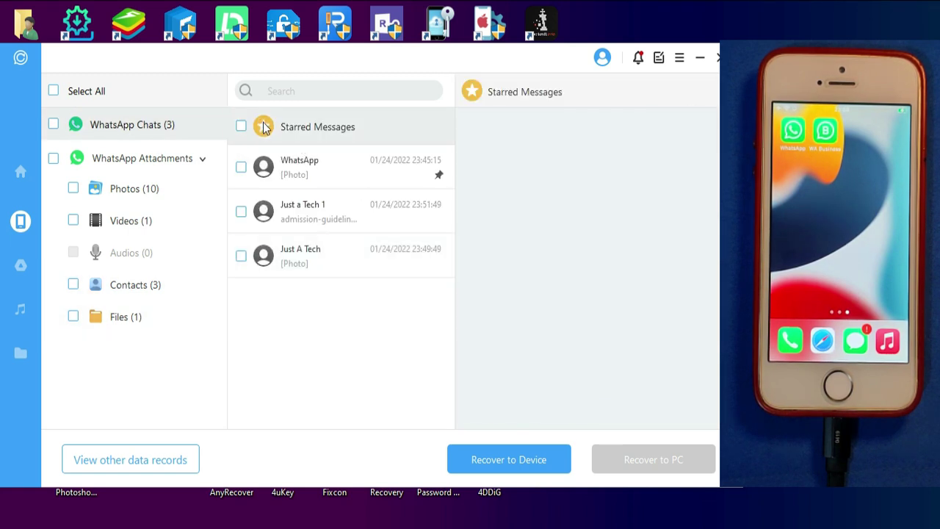
click(53, 89)
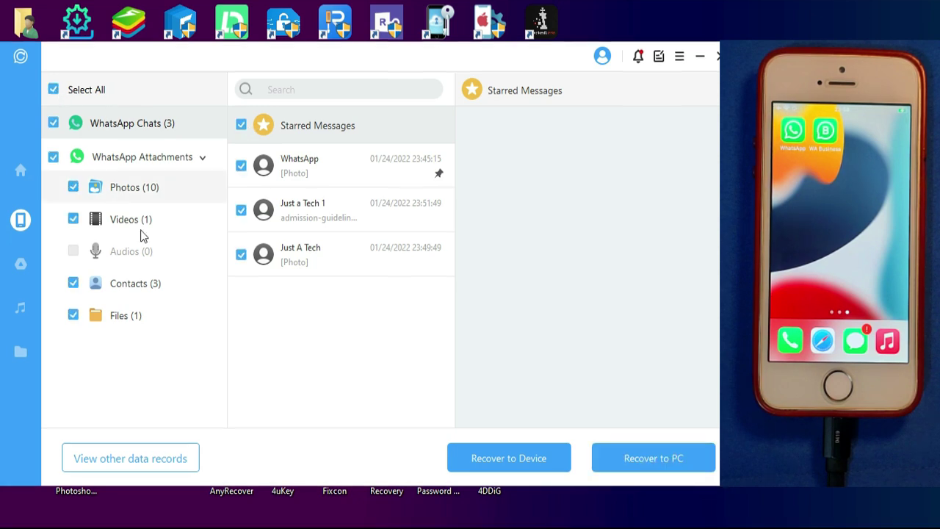
click(130, 460)
- Export the marked WhatsApp data to the PC in PDF format and open the output folder
click(428, 312)
click(129, 189)
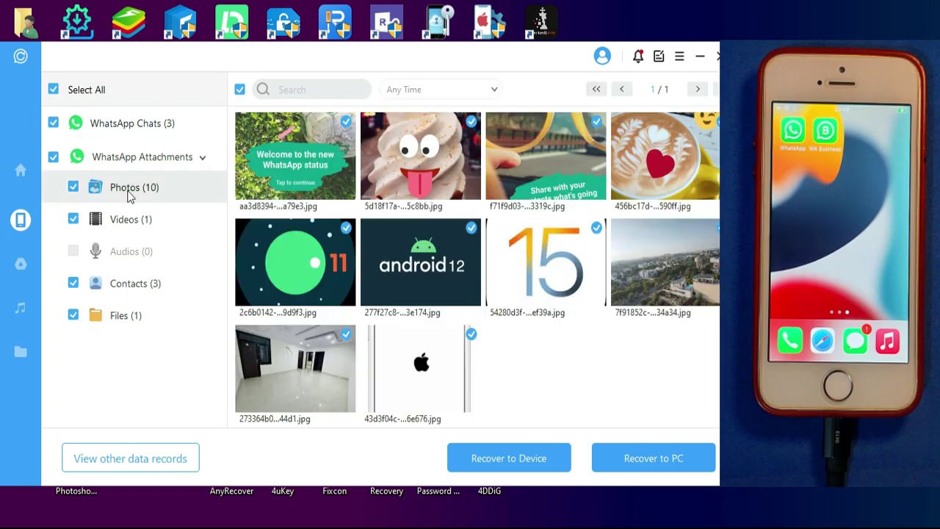
click(677, 467)
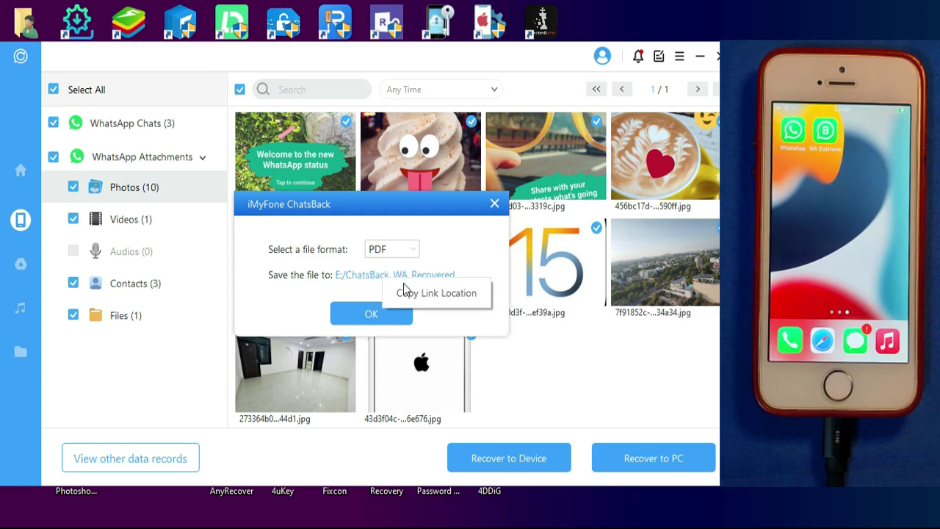
click(404, 314)
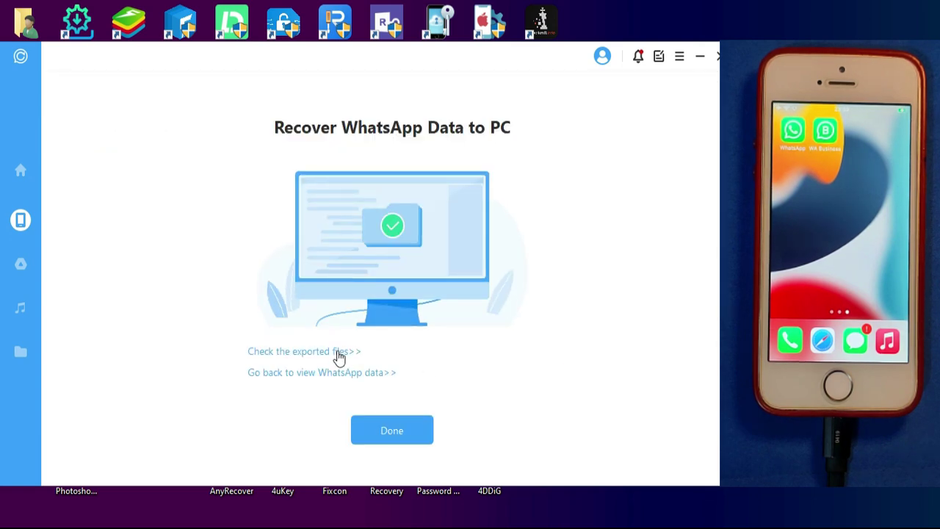
click(357, 352)
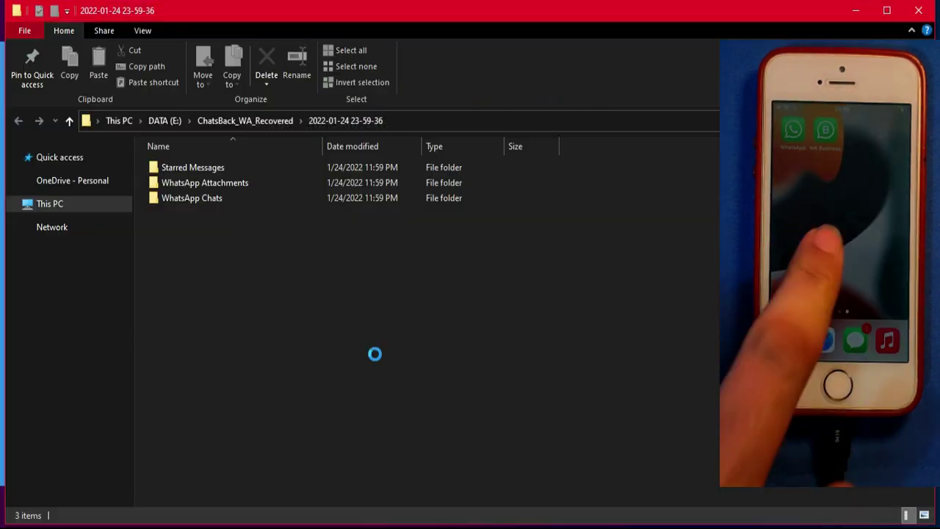
- Open WhatsApp Chats and review Just a Tech 1.pdf in Acrobat
double_click(221, 197)
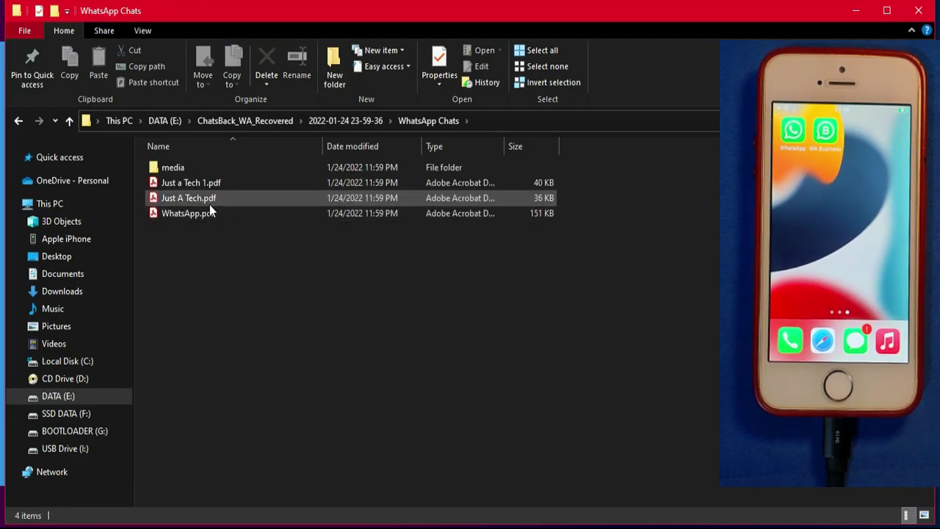
double_click(210, 183)
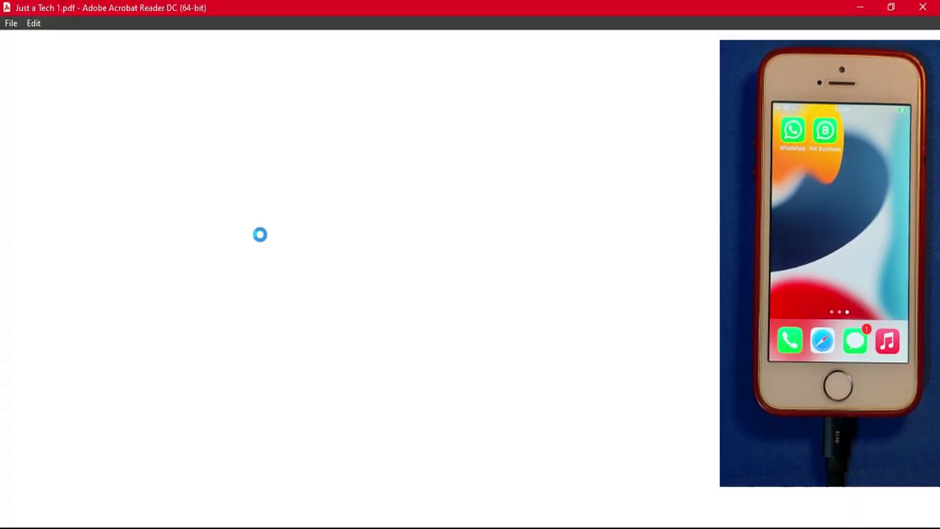
scroll(554, 209, down, 4)
scroll(556, 214, up, 4)
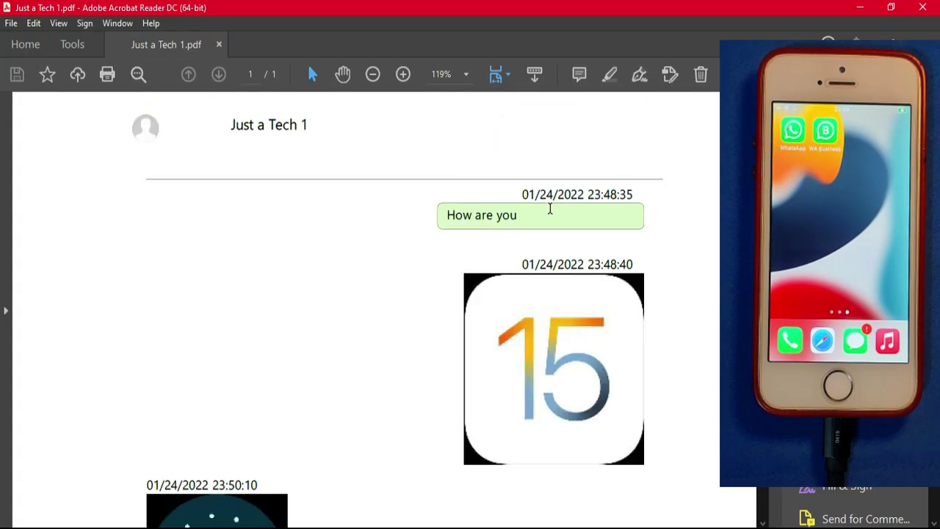
key(alt+F4)
- Review Just A Tech.pdf, then open the media folder
click(221, 196)
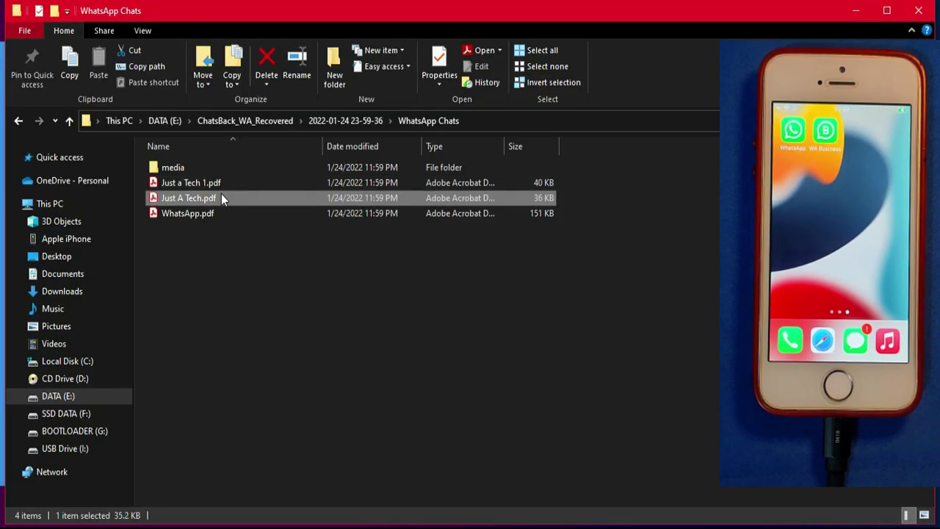
double_click(221, 197)
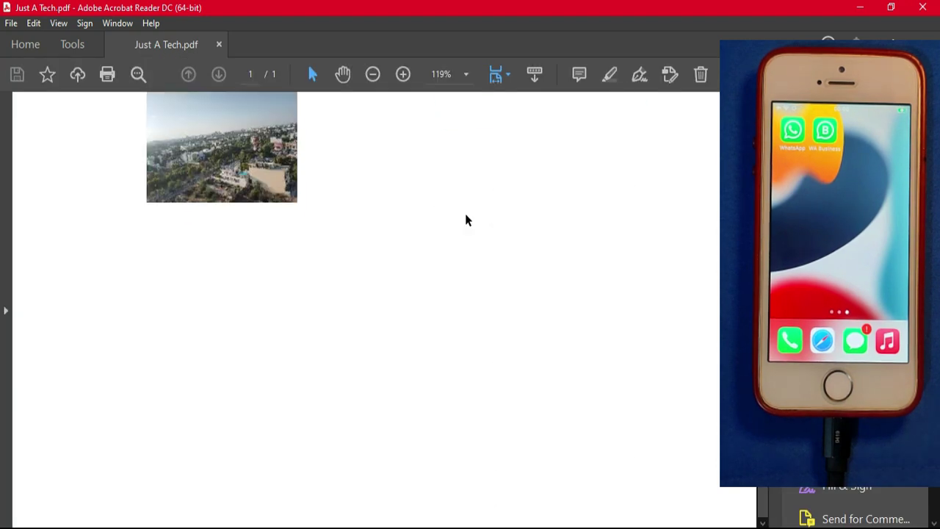
key(alt+F4)
double_click(239, 163)
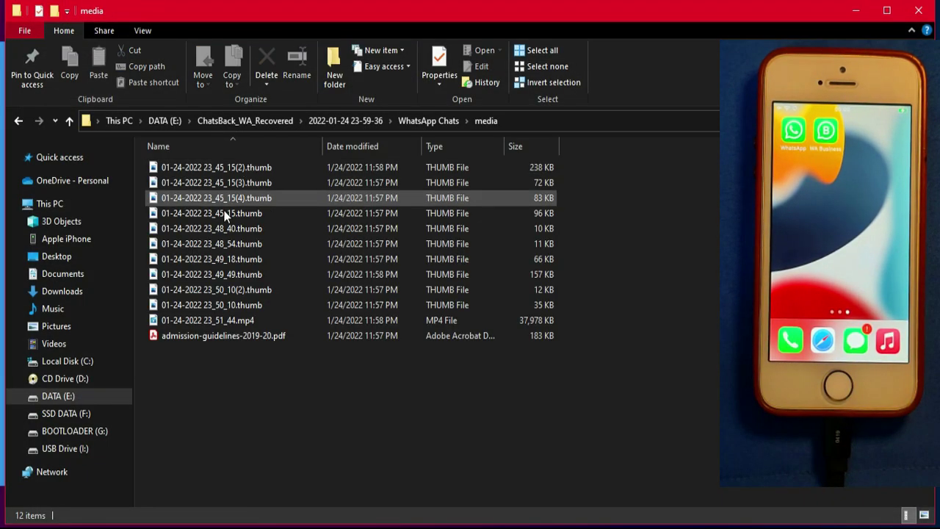
- Open WhatsApp Attachments and check the exported Contacts and Files subfolders
click(22, 124)
double_click(152, 181)
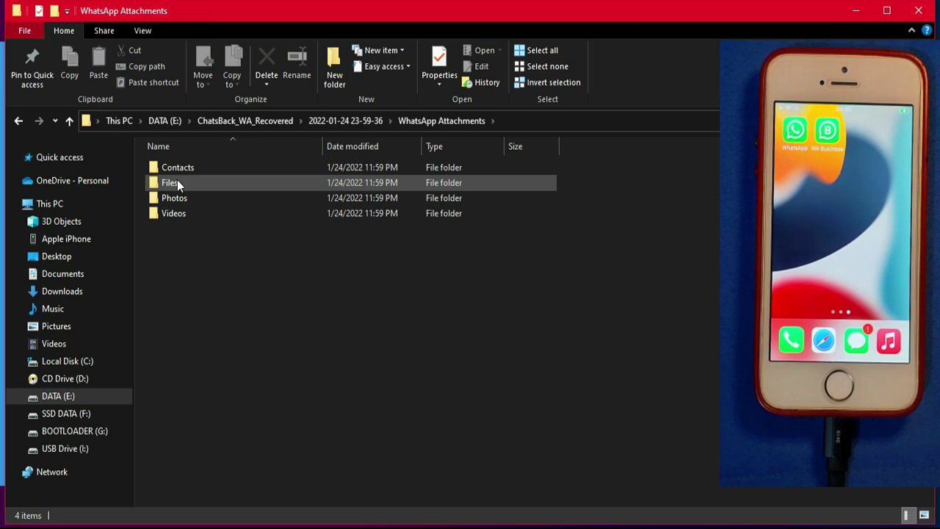
double_click(179, 165)
click(195, 174)
key(alt+Left)
double_click(165, 182)
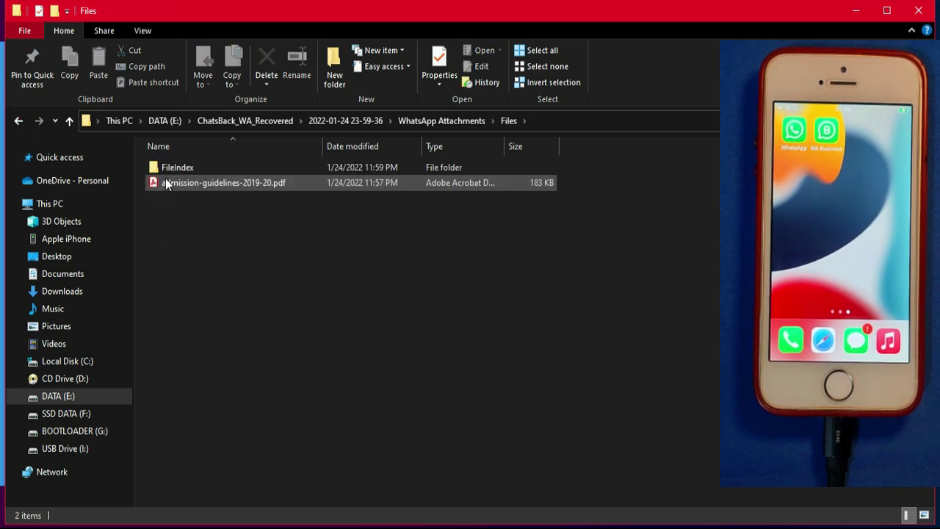
key(alt+Left)
- Browse the exported Photos folder, then play the recovered video in Videos
click(183, 200)
double_click(184, 200)
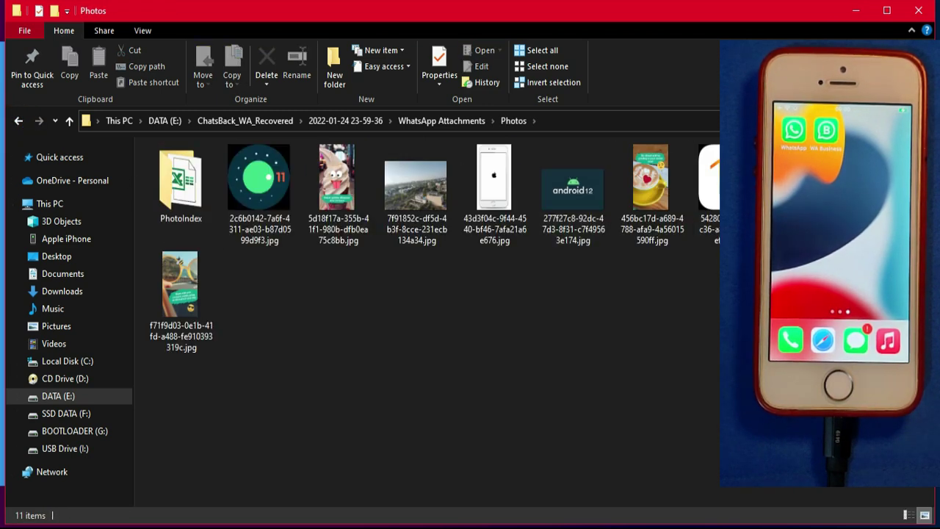
key(alt+F4)
key(alt+F4)
double_click(184, 182)
key(alt+Left)
key(alt+Left)
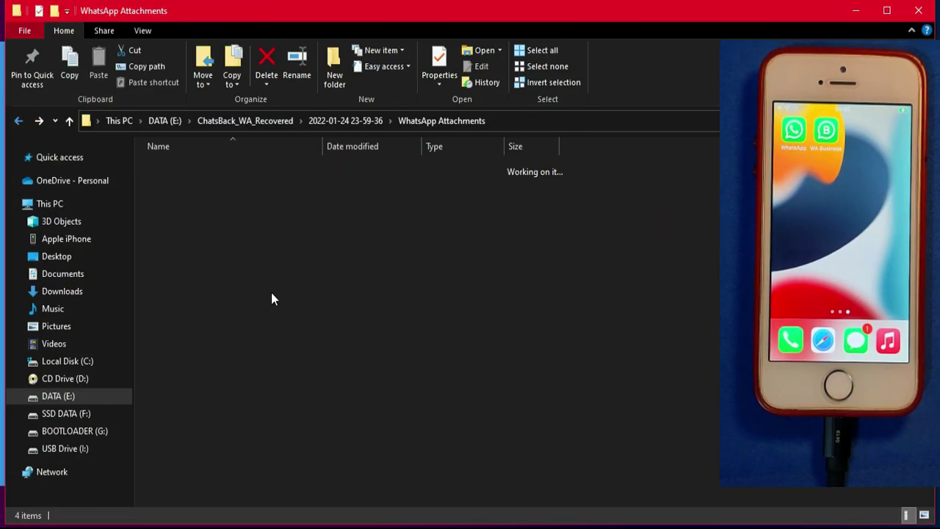
double_click(191, 199)
double_click(260, 202)
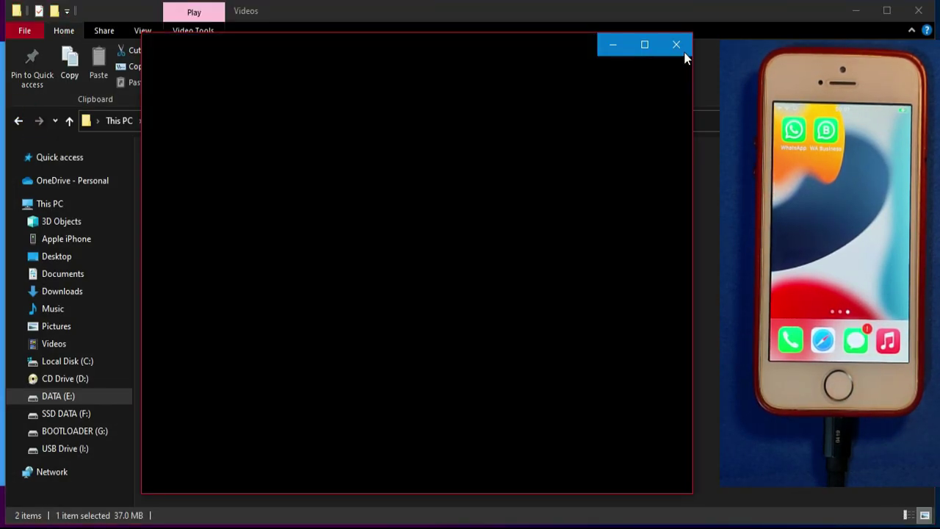
- Close the video player and File Explorer to return to ChatsBack's preview
click(677, 45)
key(alt+Left)
key(alt+Left)
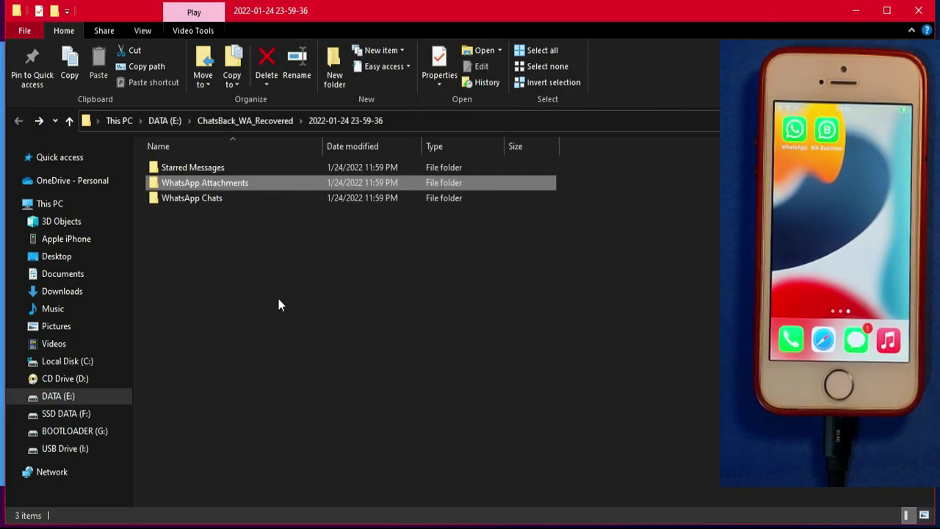
click(918, 10)
click(365, 376)
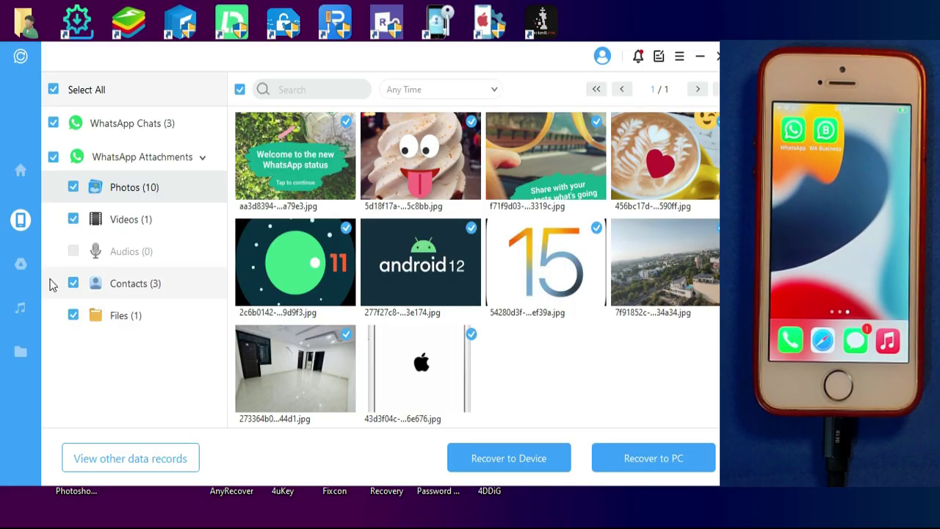
- Dismiss the exit prompt, start Recover to Device for the iPhone and acknowledge the note
click(22, 266)
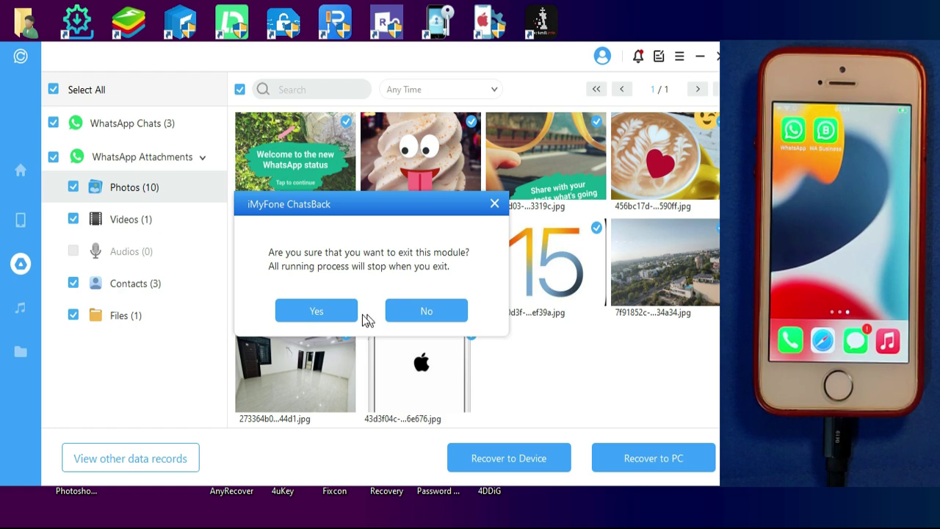
click(397, 313)
click(525, 450)
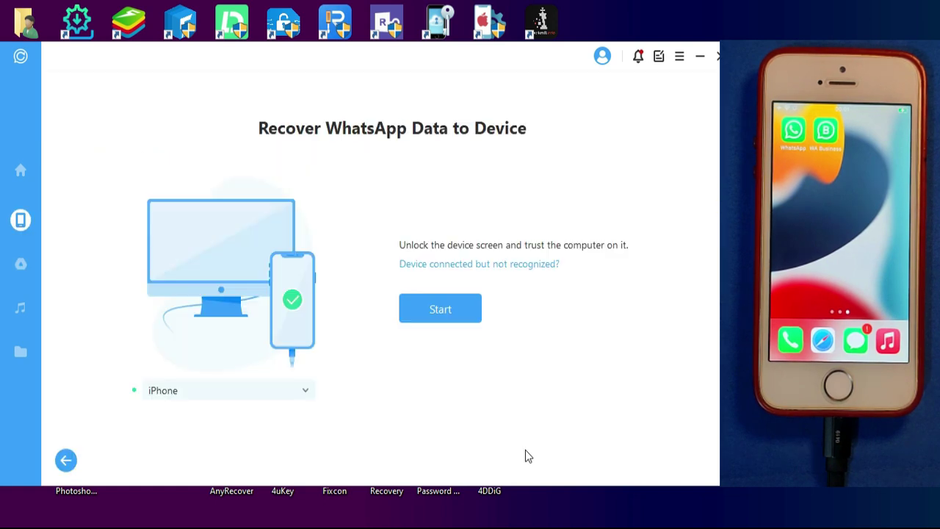
click(430, 309)
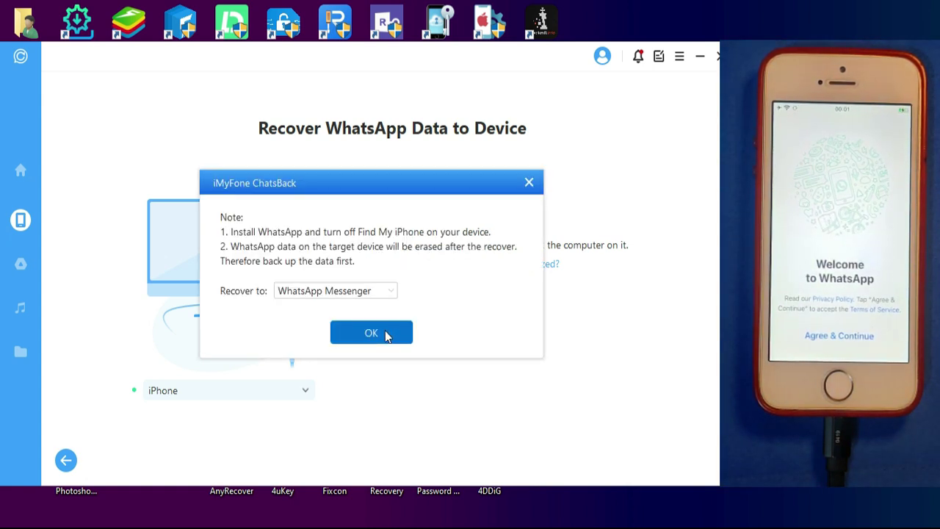
click(387, 334)
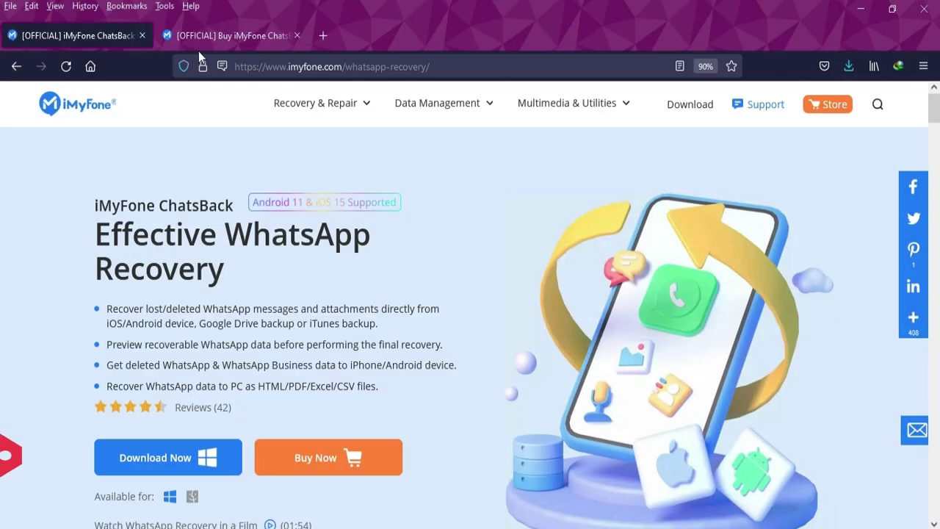
- Switch to the '[OFFICIAL] Buy iMyFone ChatsBack' tab showing the plans
click(196, 26)
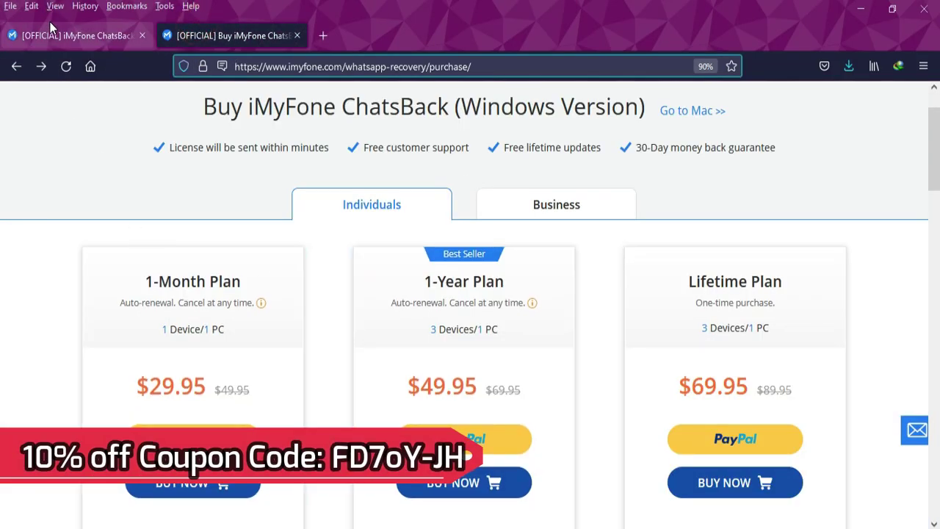